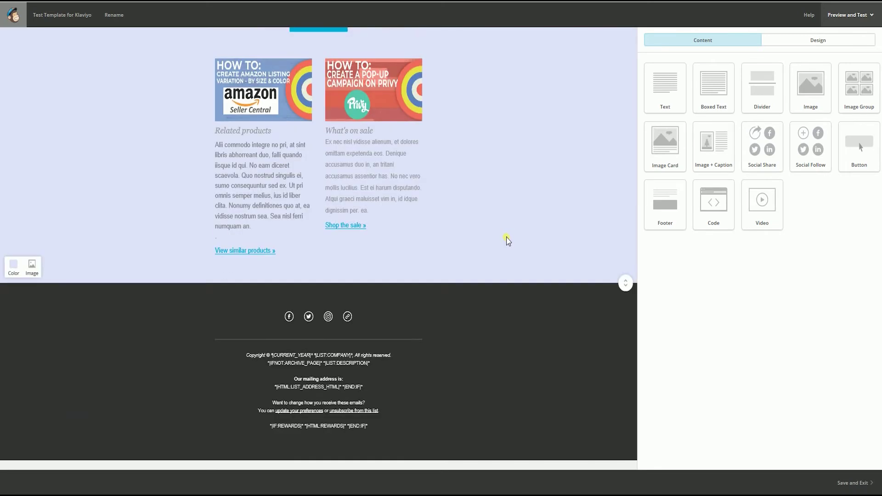
Step: Scroll back up through the Test Template for Klaviyo layout to the Seller's Choice Tutorials header
{"action": "scroll", "coordinate": [507, 240], "scroll_direction": "up", "scroll_amount": 10}
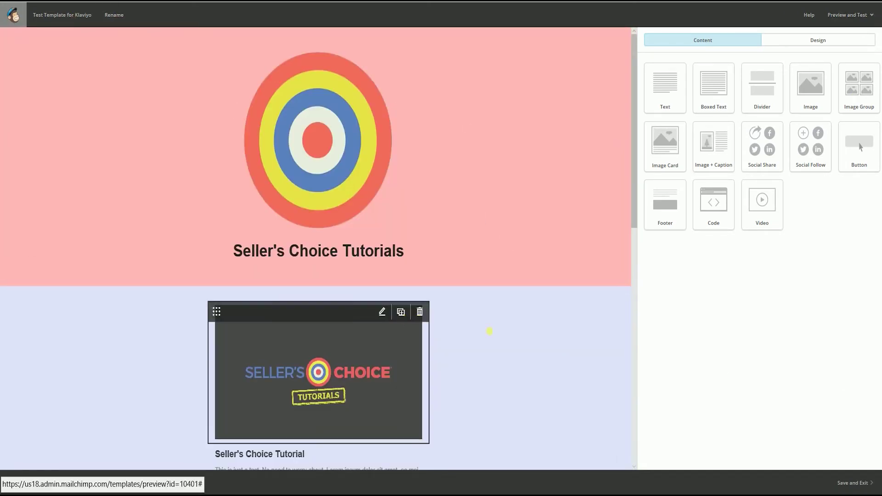
Step: Export Test Template for Klaviyo from the Templates list as HTML and save the download
{"action": "left_click", "coordinate": [490, 332]}
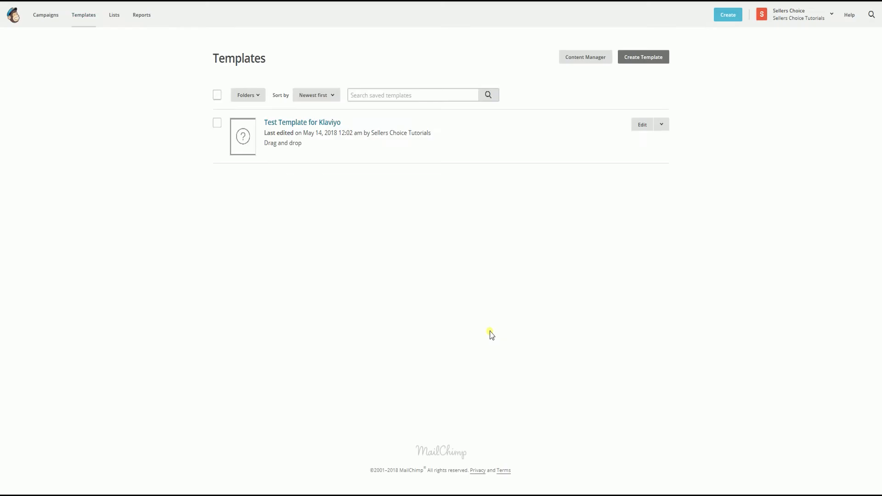
{"action": "left_click", "coordinate": [219, 124]}
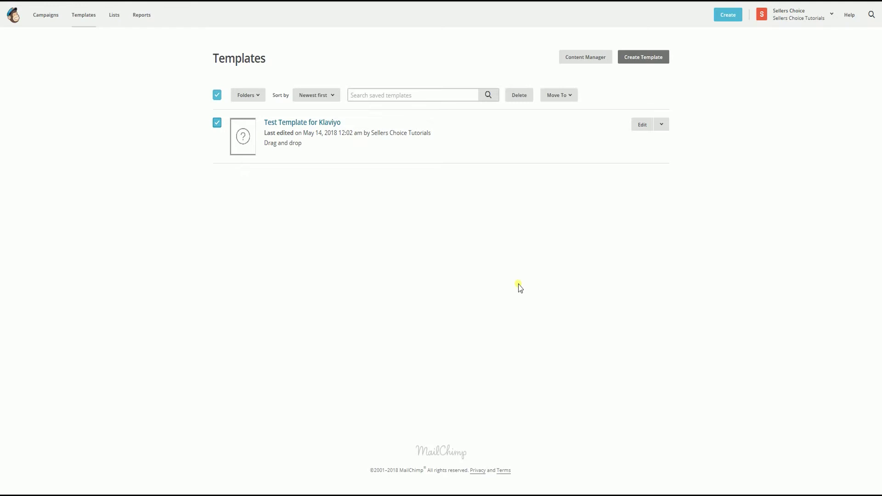
{"action": "left_click", "coordinate": [662, 124]}
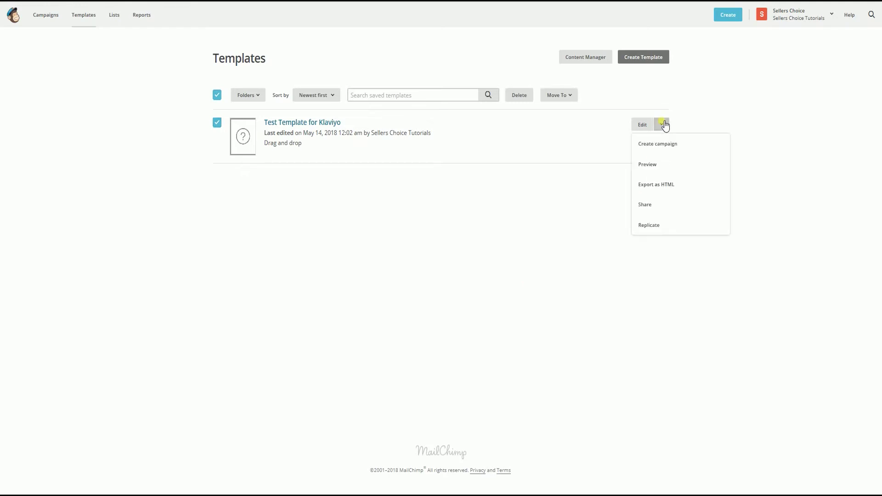
{"action": "left_click", "coordinate": [673, 185]}
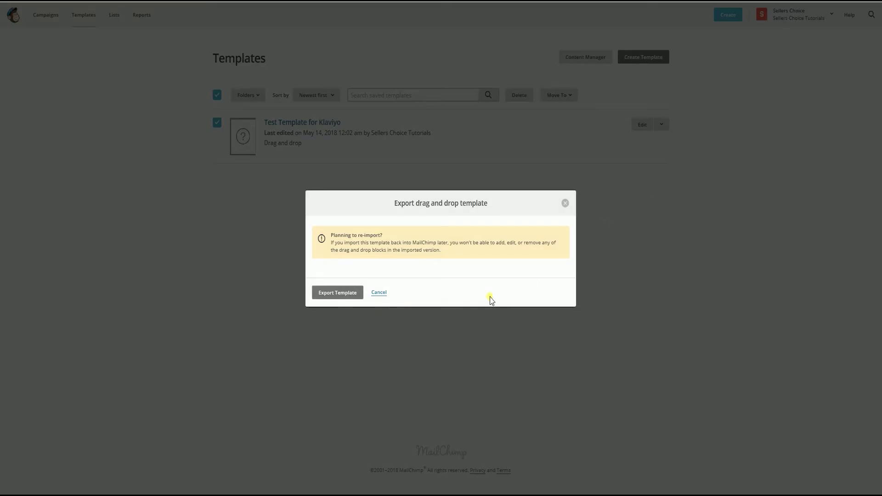
{"action": "left_click", "coordinate": [336, 294]}
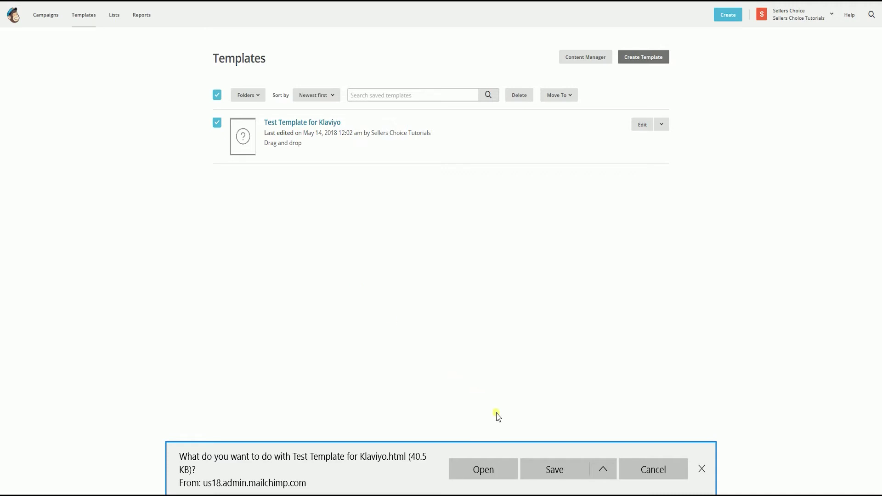
{"action": "left_click", "coordinate": [552, 470]}
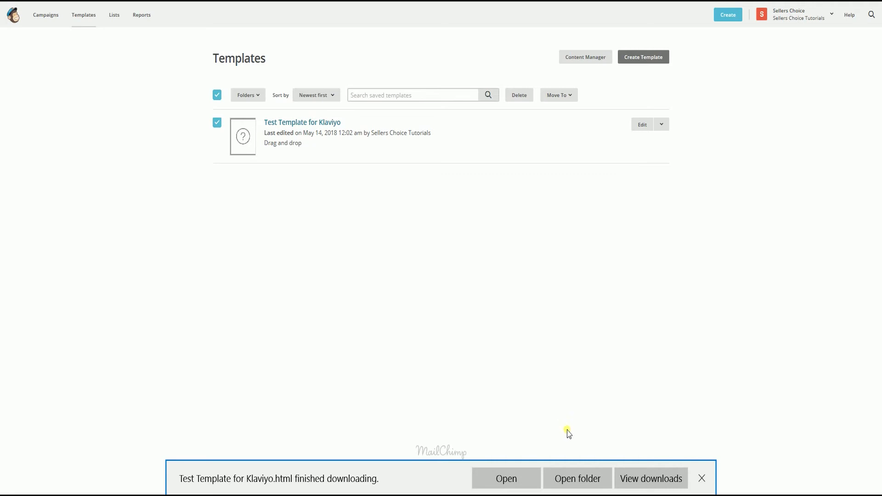
Step: Open the downloaded Test Template for Klaviyo.html from the desktop in WordPad
{"action": "left_click", "coordinate": [560, 474]}
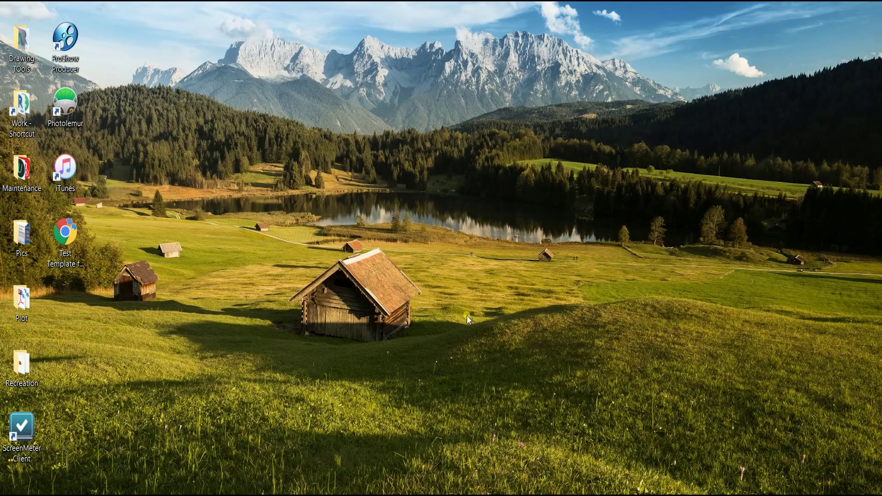
{"action": "right_click", "coordinate": [69, 241]}
{"action": "mouse_move", "coordinate": [276, 258]}
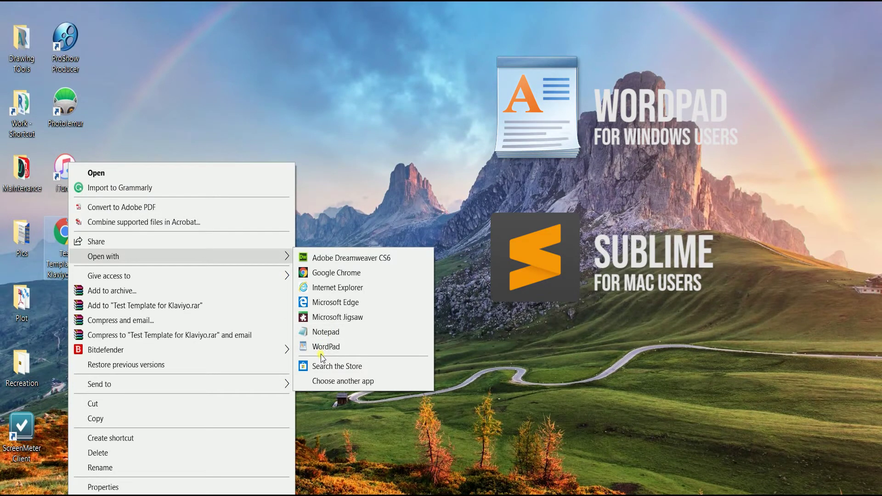
{"action": "left_click", "coordinate": [324, 347]}
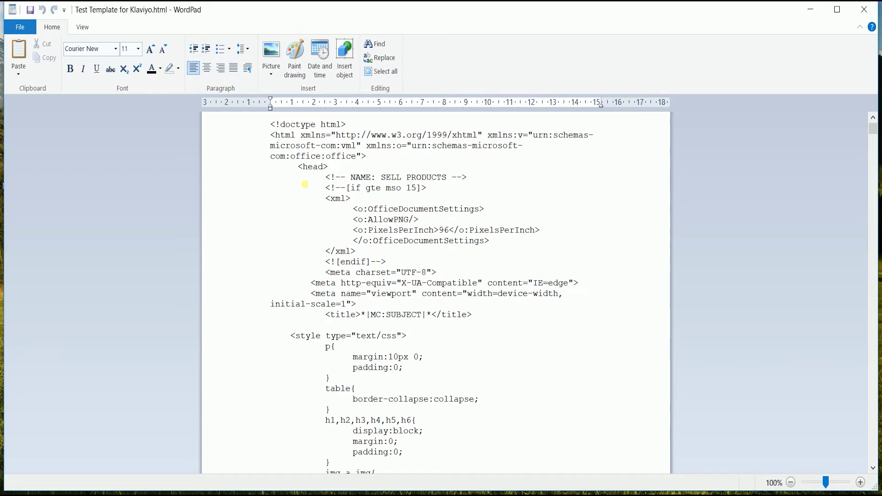
Step: Find the *|UNSUB|* tag in the template's HTML source
{"action": "key", "text": "ctrl+f"}
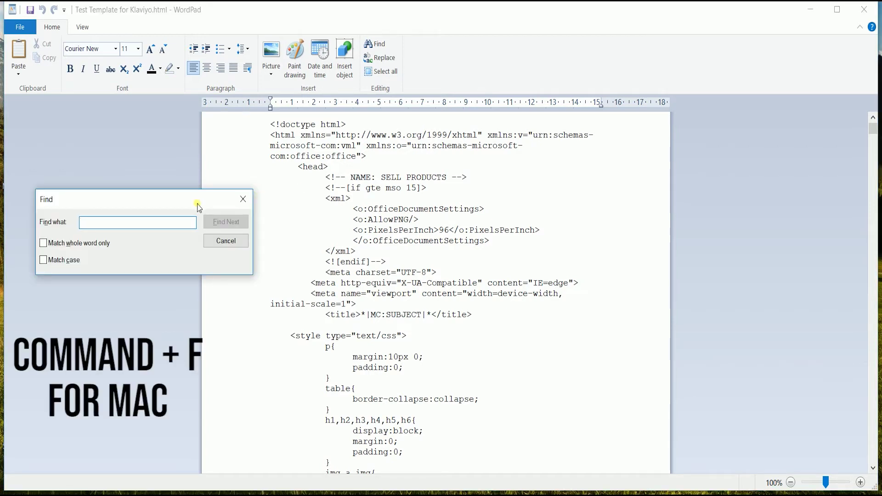
{"action": "type", "text": "UNSUB"}
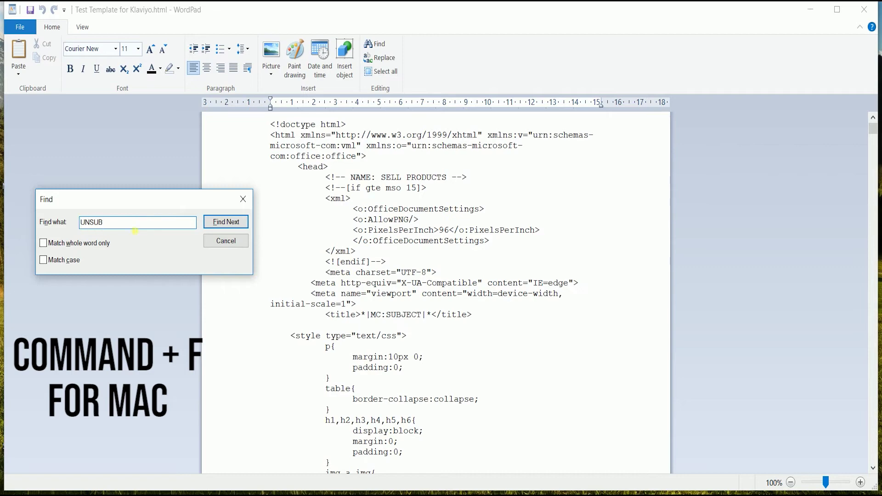
{"action": "left_click", "coordinate": [226, 222]}
{"action": "left_click", "coordinate": [225, 241]}
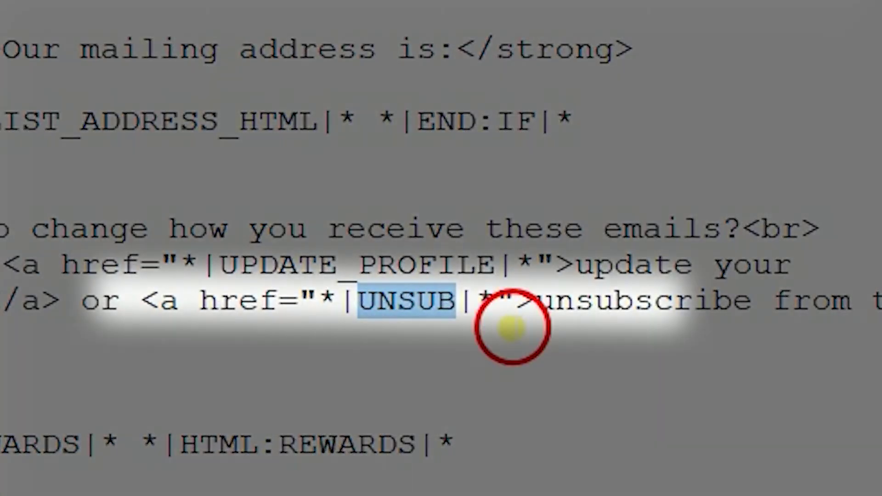
Step: Replace *|UNSUB|* with {% unsubscribe %} and save the HTML file
{"action": "left_click_drag", "start_coordinate": [510, 328], "coordinate": [594, 350]}
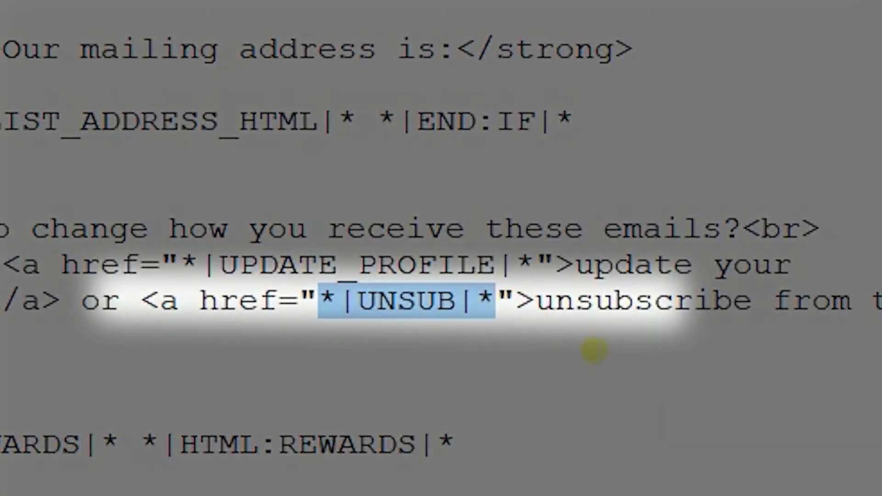
{"action": "key", "text": "Delete"}
{"action": "type", "text": "{}"}
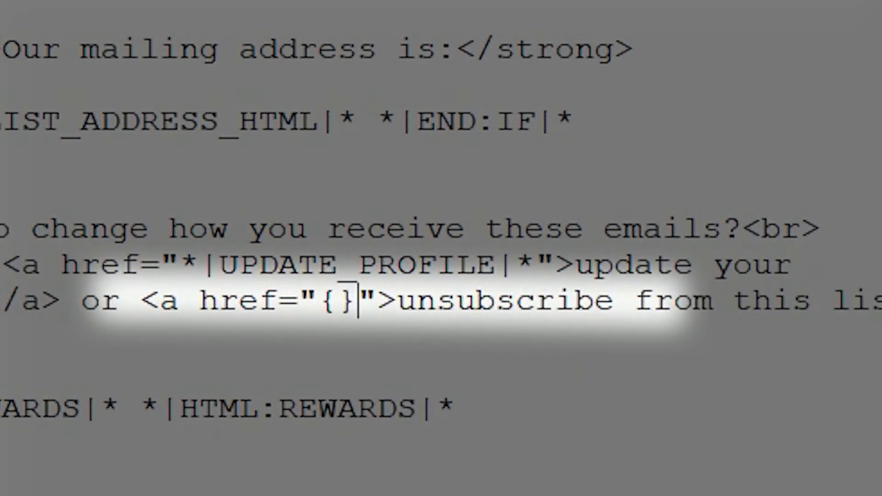
{"action": "type", "text": "%%"}
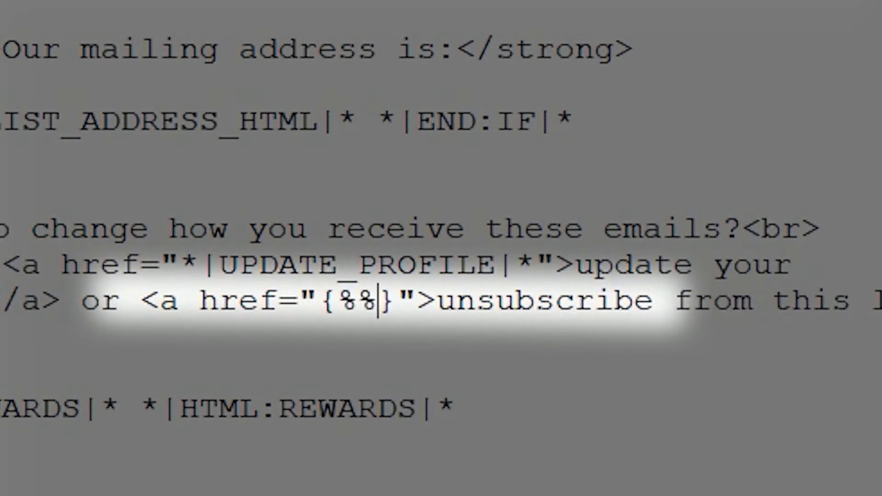
{"action": "key", "text": "Left"}
{"action": "type", "text": "uns"}
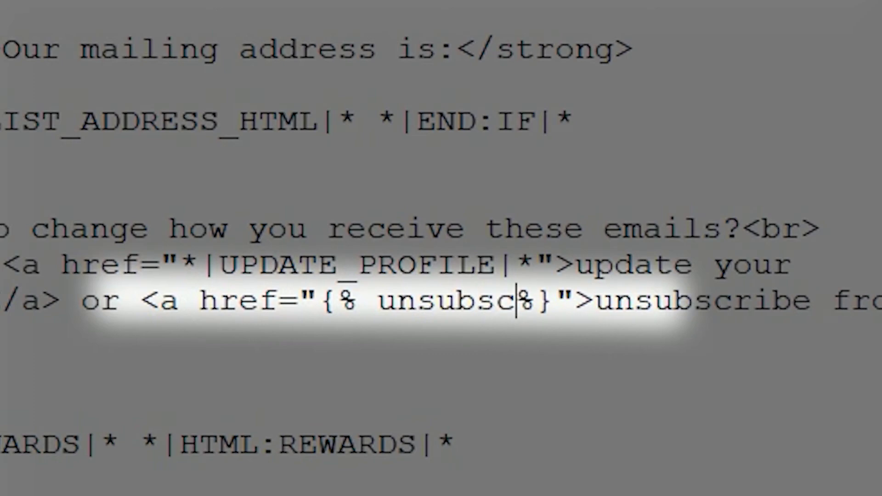
{"action": "type", "text": "ribe"}
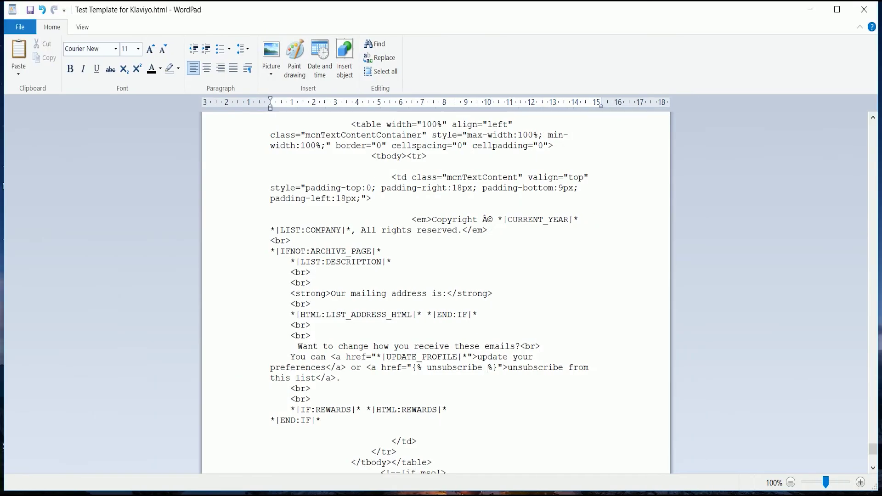
{"action": "left_click", "coordinate": [32, 12]}
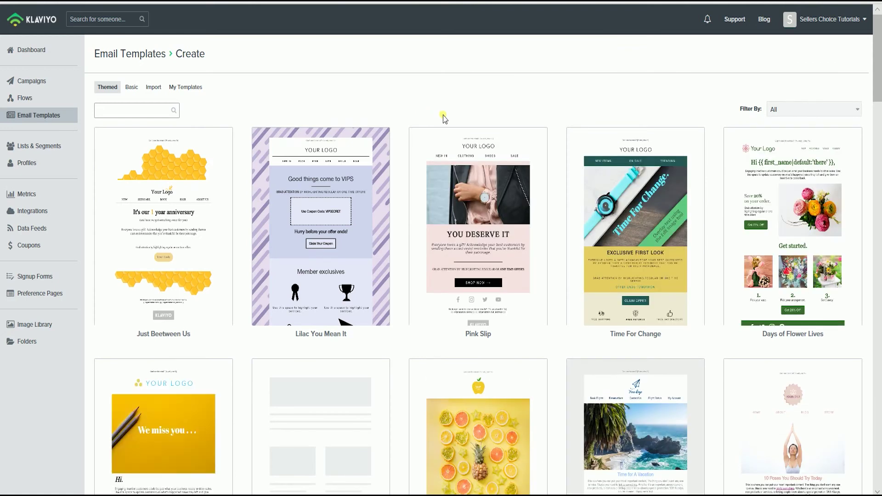
Step: Import the edited Test Template for Klaviyo.html as a new template named 'From MailChimp'
{"action": "left_click", "coordinate": [154, 88]}
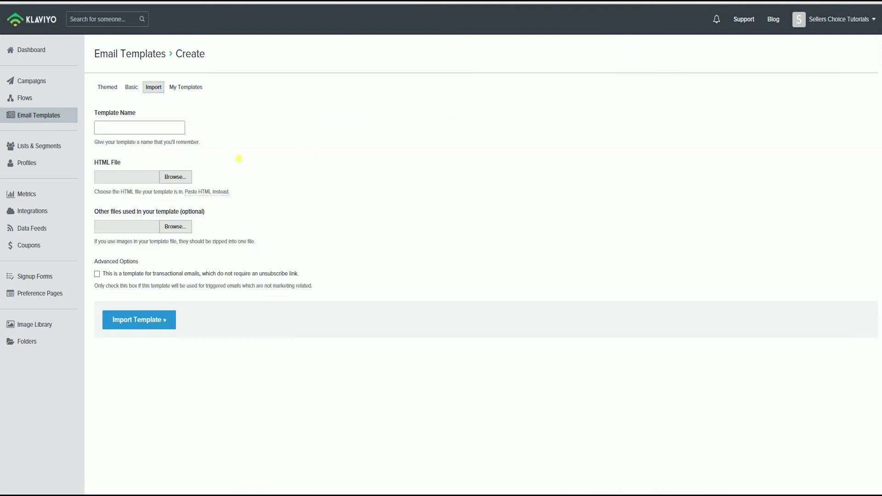
{"action": "left_click", "coordinate": [174, 128]}
{"action": "type", "text": "From MailChimp"}
{"action": "left_click", "coordinate": [290, 111]}
{"action": "left_click", "coordinate": [179, 178]}
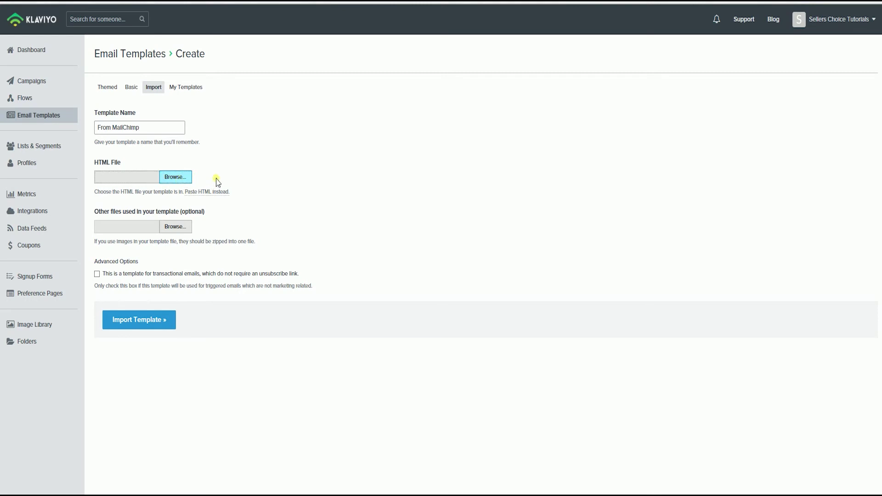
{"action": "double_click", "coordinate": [492, 73]}
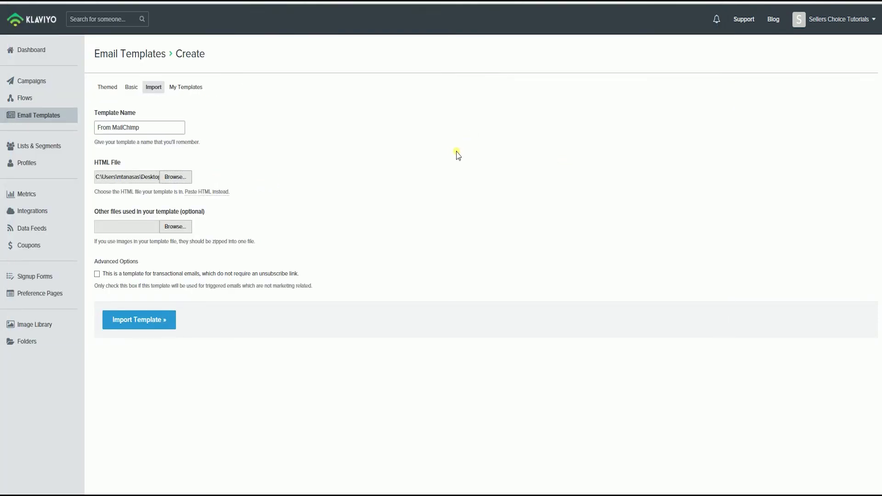
{"action": "left_click", "coordinate": [146, 329]}
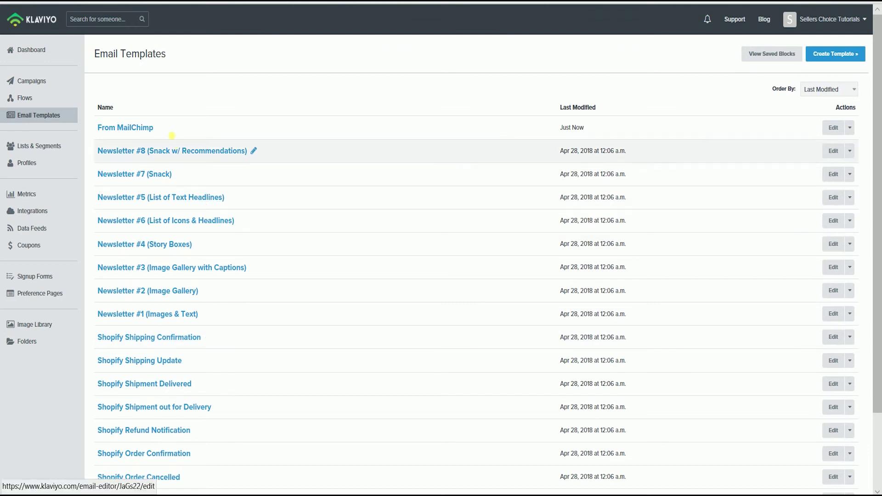
Step: Open the From MailChimp template and view its rendered Preview tab
{"action": "left_click", "coordinate": [146, 134]}
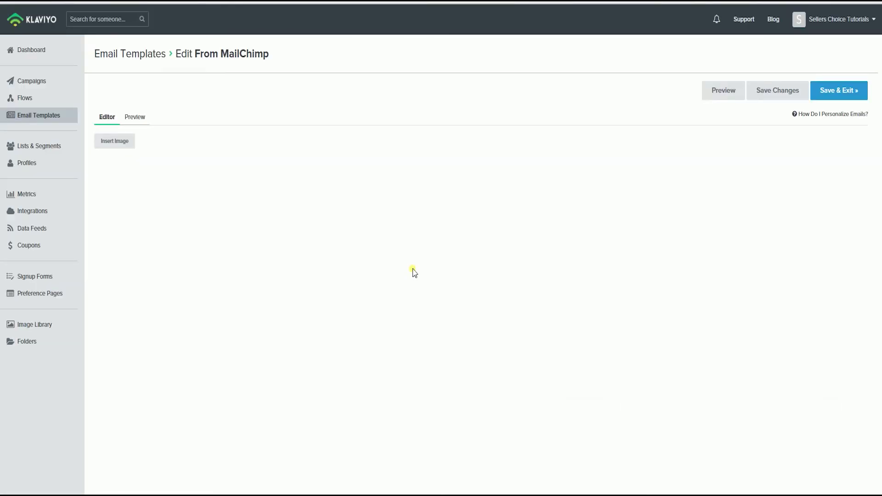
{"action": "left_click", "coordinate": [143, 117]}
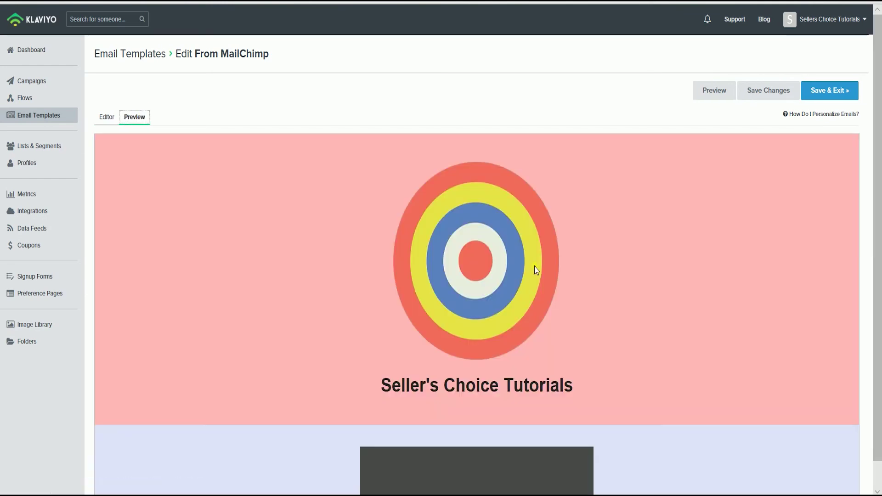
{"action": "scroll", "coordinate": [537, 270], "scroll_direction": "down", "scroll_amount": 8}
{"action": "scroll", "coordinate": [551, 295], "scroll_direction": "up", "scroll_amount": 6}
{"action": "middle_click", "coordinate": [653, 353]}
{"action": "scroll", "coordinate": [618, 460], "scroll_direction": "up", "scroll_amount": 8}
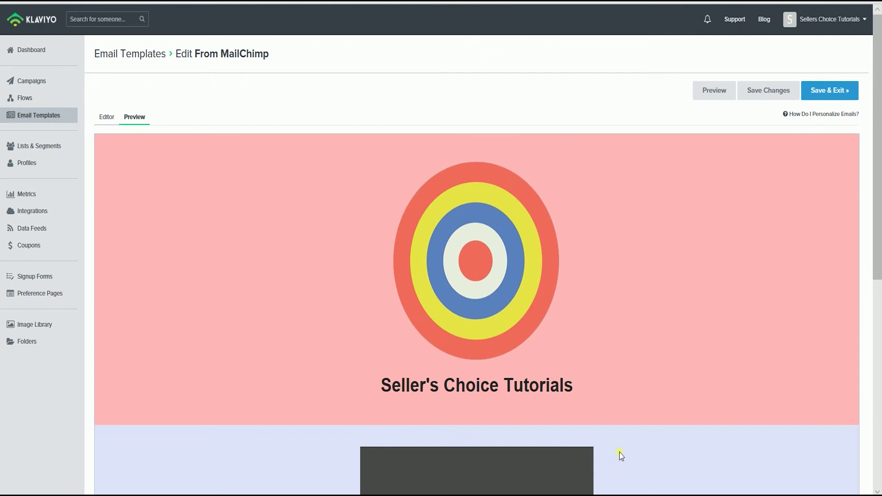
Step: Generate the full email preview with Preview Now and scroll through it
{"action": "left_click", "coordinate": [703, 91]}
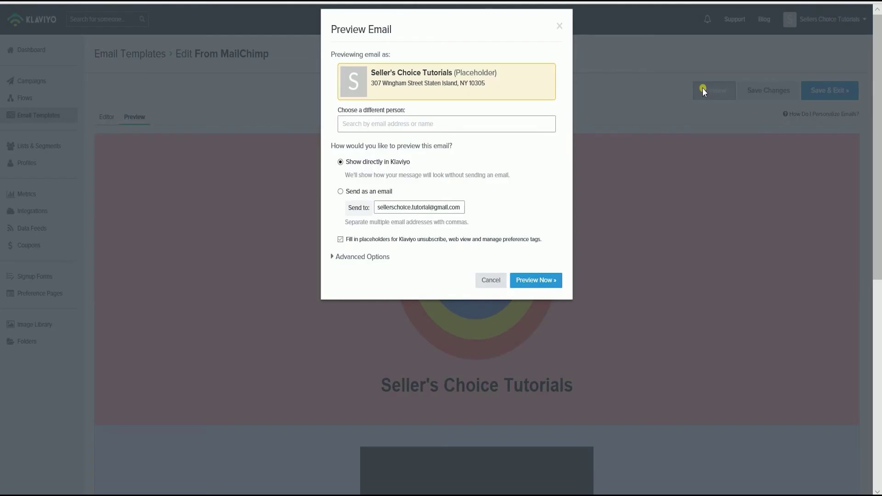
{"action": "left_click", "coordinate": [536, 281]}
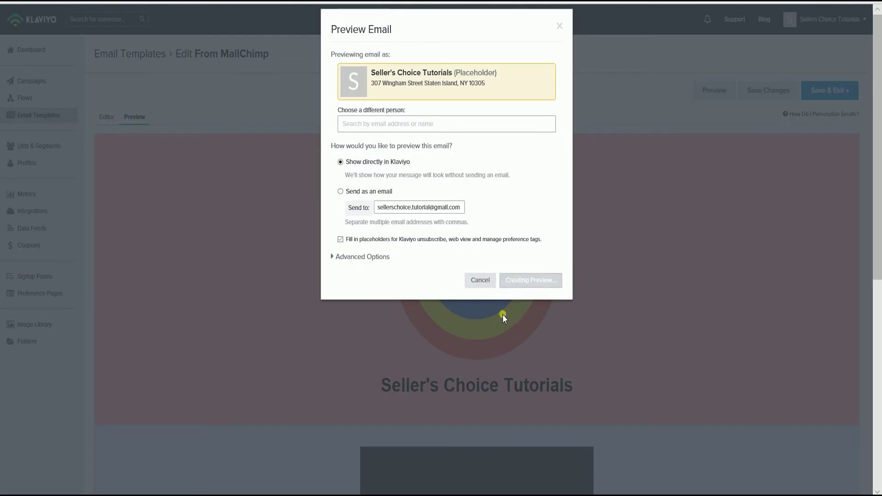
{"action": "scroll", "coordinate": [490, 202], "scroll_direction": "down", "scroll_amount": 5}
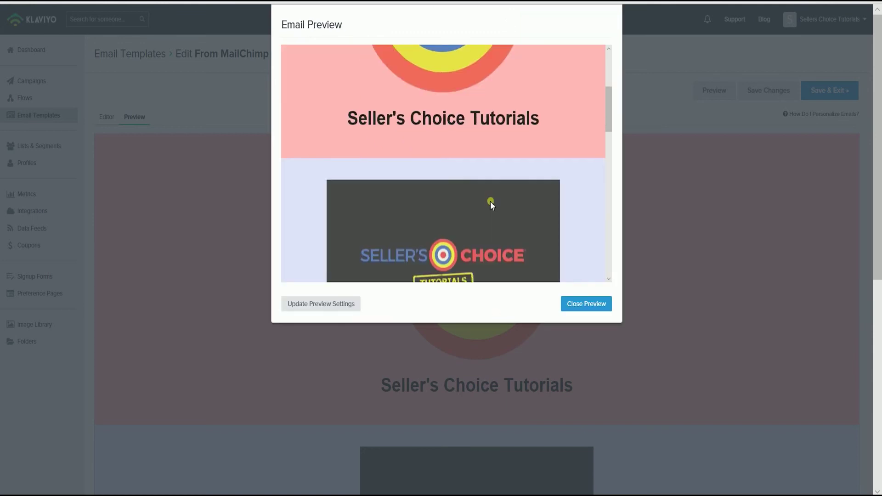
{"action": "scroll", "coordinate": [490, 202], "scroll_direction": "down", "scroll_amount": 10}
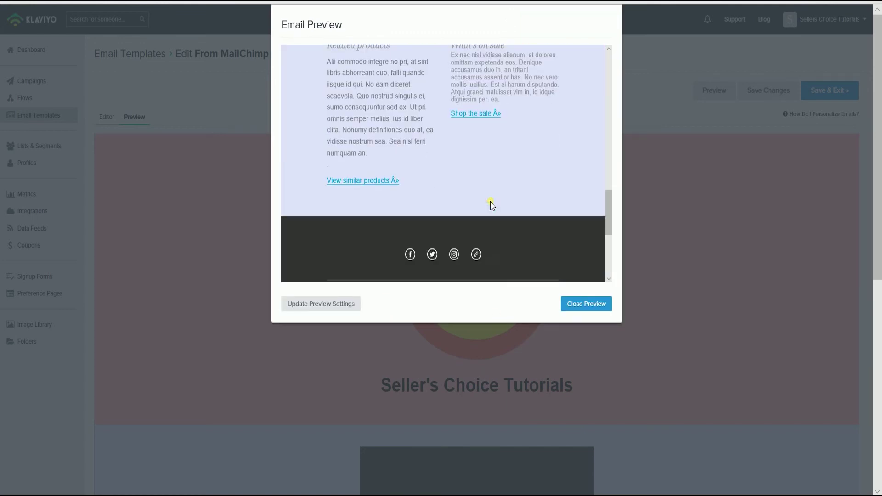
{"action": "scroll", "coordinate": [490, 202], "scroll_direction": "up", "scroll_amount": 10}
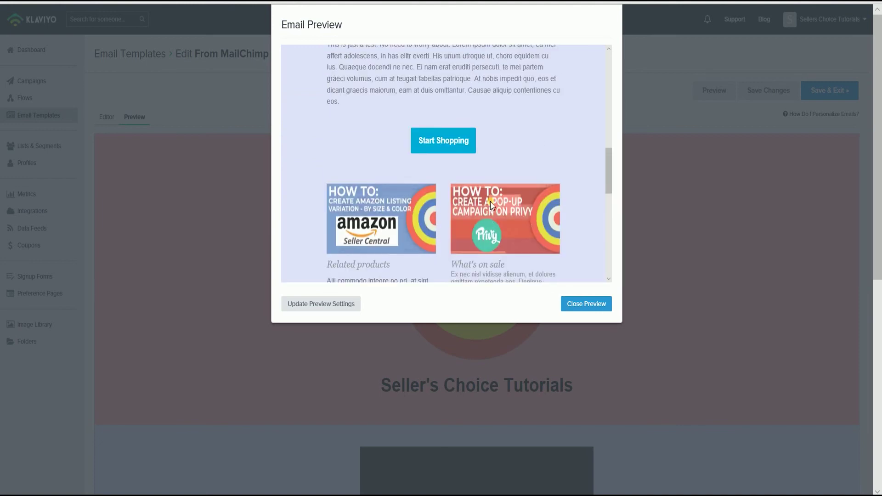
{"action": "scroll", "coordinate": [491, 206], "scroll_direction": "up", "scroll_amount": 6}
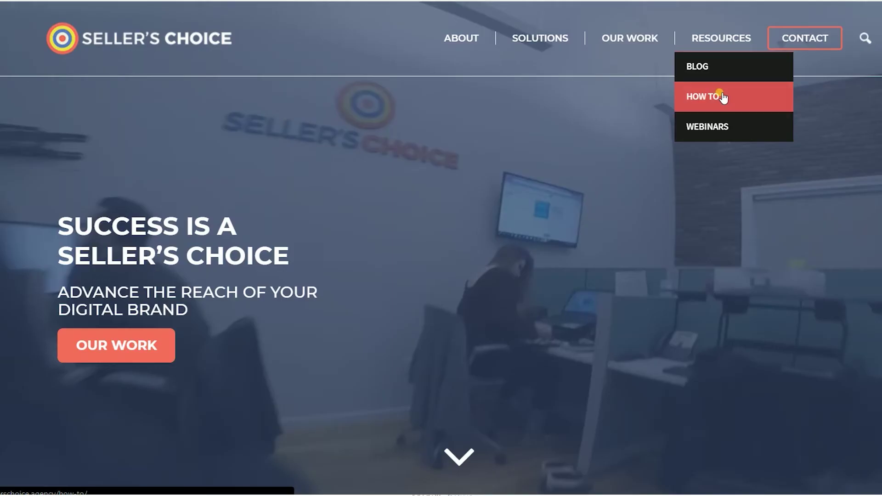
{"action": "left_click", "coordinate": [721, 93]}
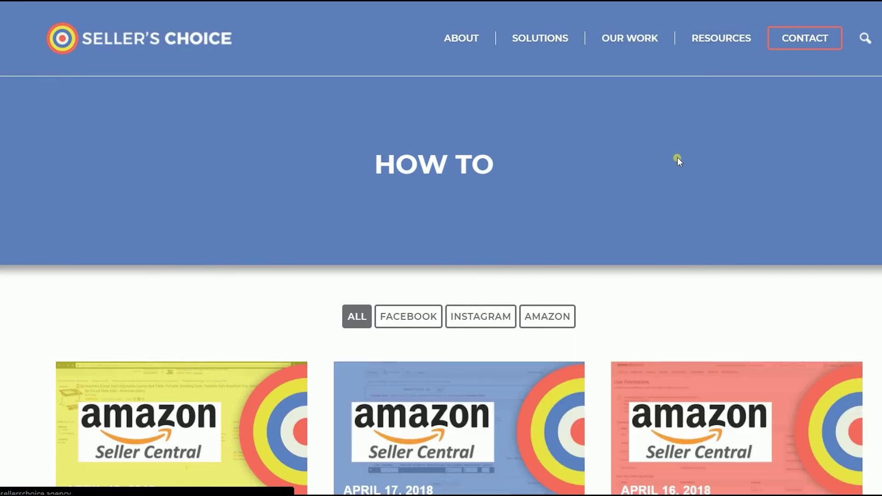
Step: Browse the Seller's Choice How To and Webinars pages under Resources, ending on the Blog
{"action": "scroll", "coordinate": [679, 161], "scroll_direction": "down", "scroll_amount": 5}
{"action": "scroll", "coordinate": [675, 183], "scroll_direction": "up", "scroll_amount": 5}
{"action": "mouse_move", "coordinate": [740, 37]}
{"action": "left_click", "coordinate": [720, 128]}
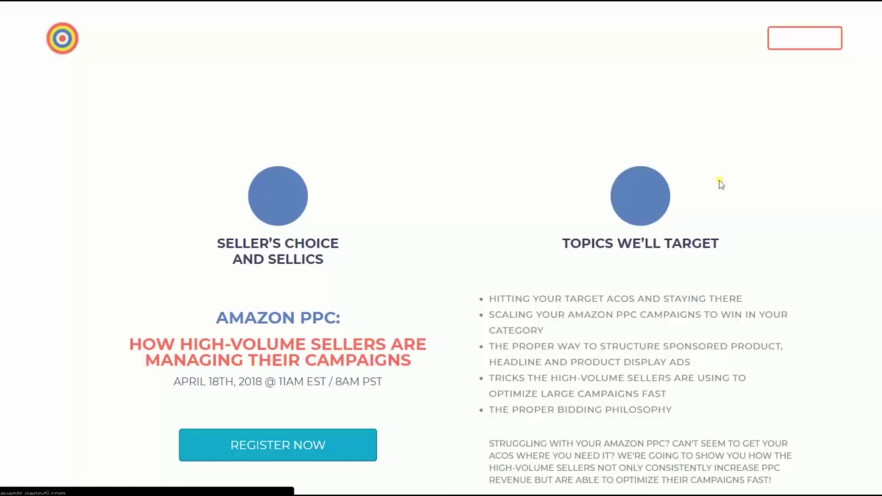
{"action": "scroll", "coordinate": [721, 184], "scroll_direction": "down", "scroll_amount": 7}
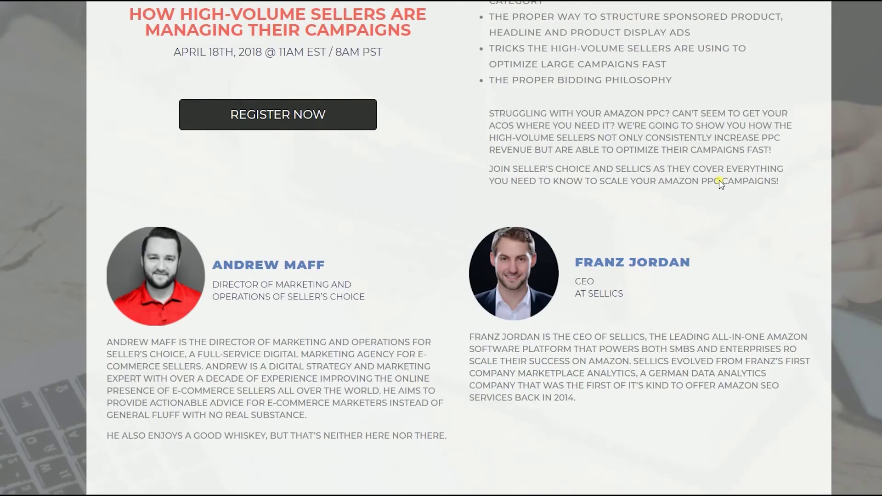
{"action": "scroll", "coordinate": [735, 138], "scroll_direction": "up", "scroll_amount": 7}
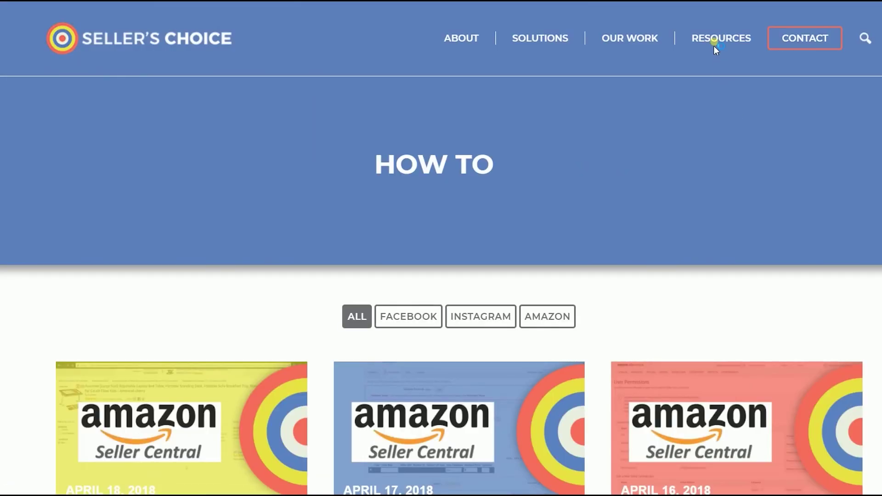
{"action": "mouse_move", "coordinate": [717, 41]}
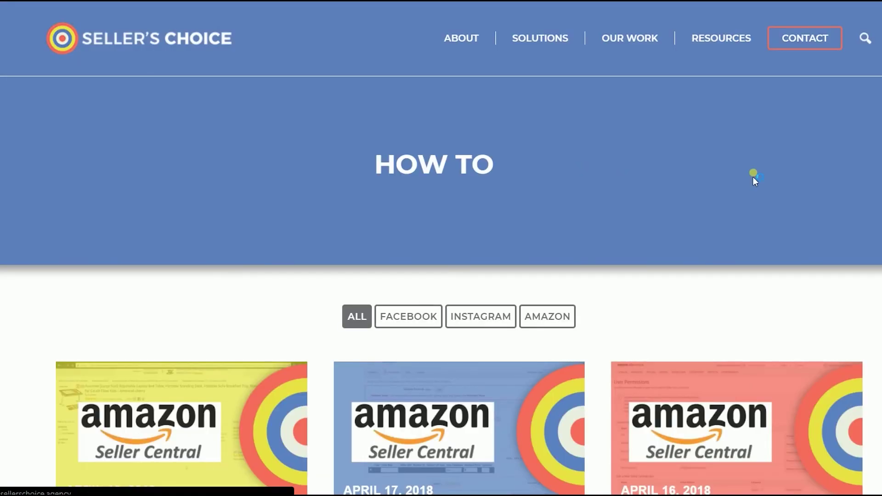
{"action": "scroll", "coordinate": [754, 174], "scroll_direction": "down", "scroll_amount": 10}
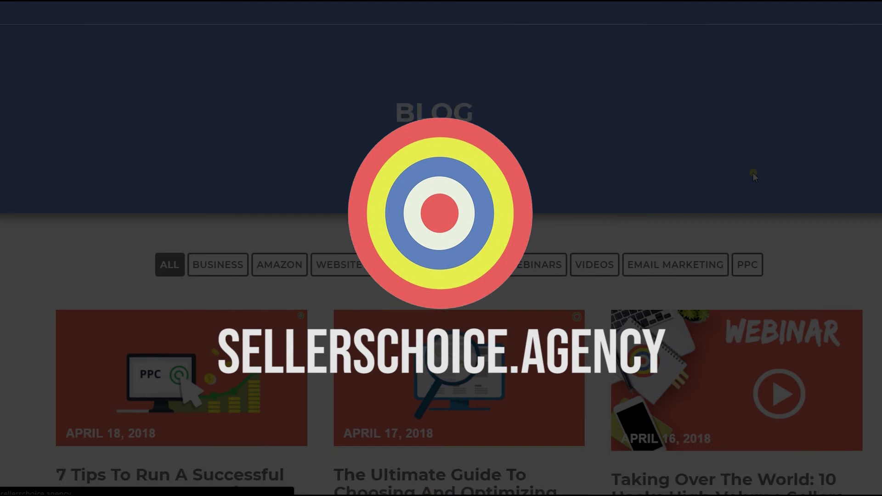
{"action": "scroll", "coordinate": [754, 176], "scroll_direction": "down", "scroll_amount": 3}
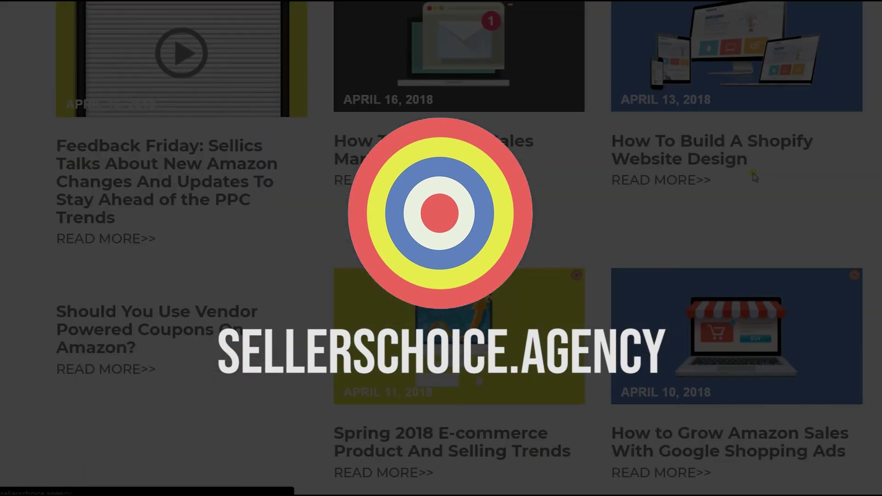